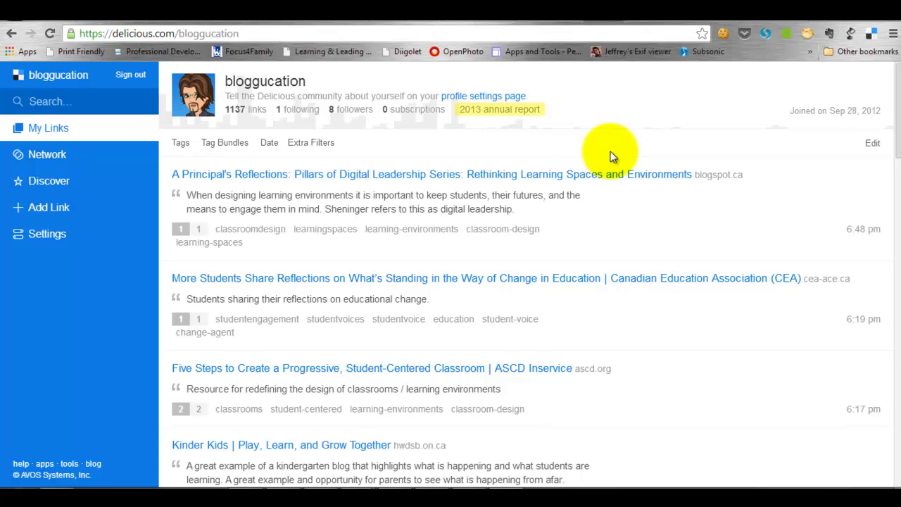
Look through the saved links with their descriptions and tags, and return to the start of the list
mouse_move(684, 184)
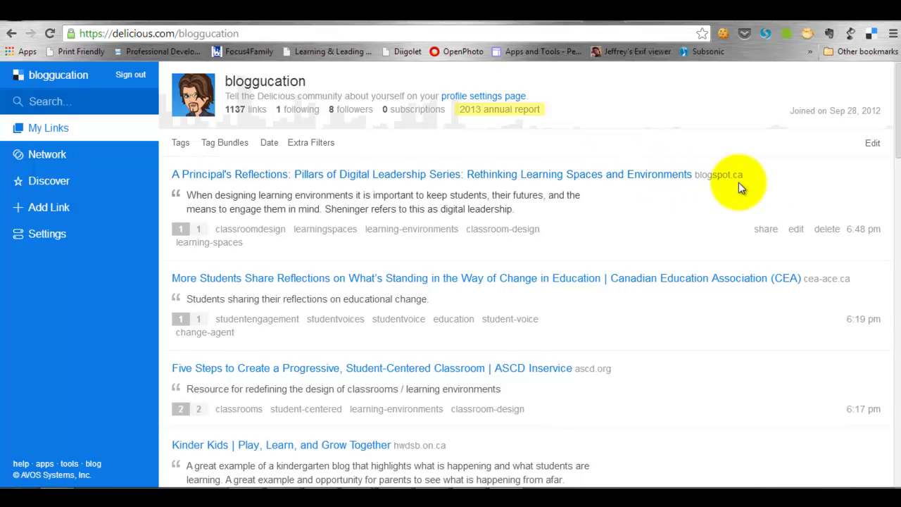
scroll(738, 182, "down", 2)
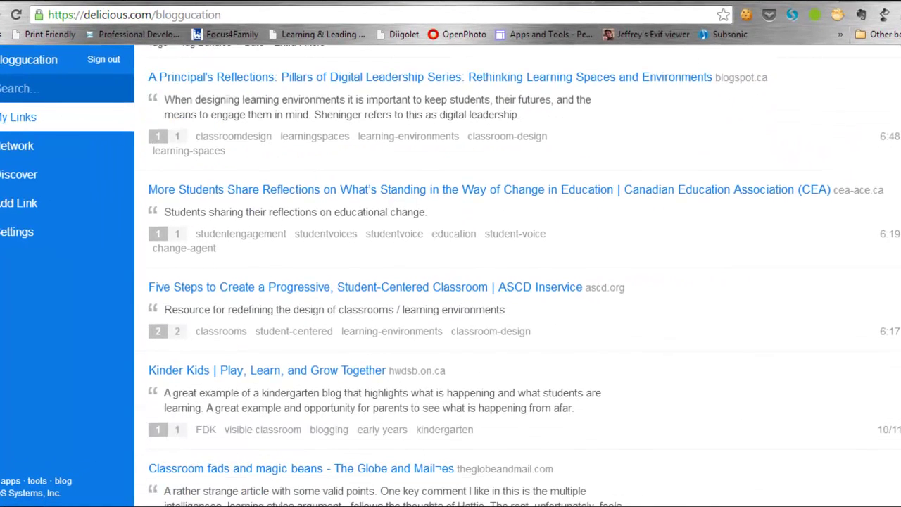
scroll(524, 276, "down", 3)
scroll(524, 276, "down", 2)
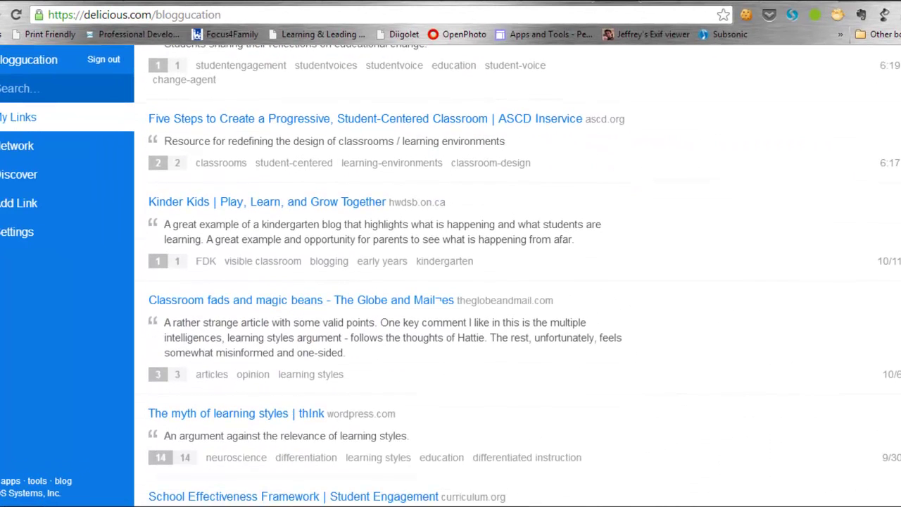
scroll(524, 276, "down", 1)
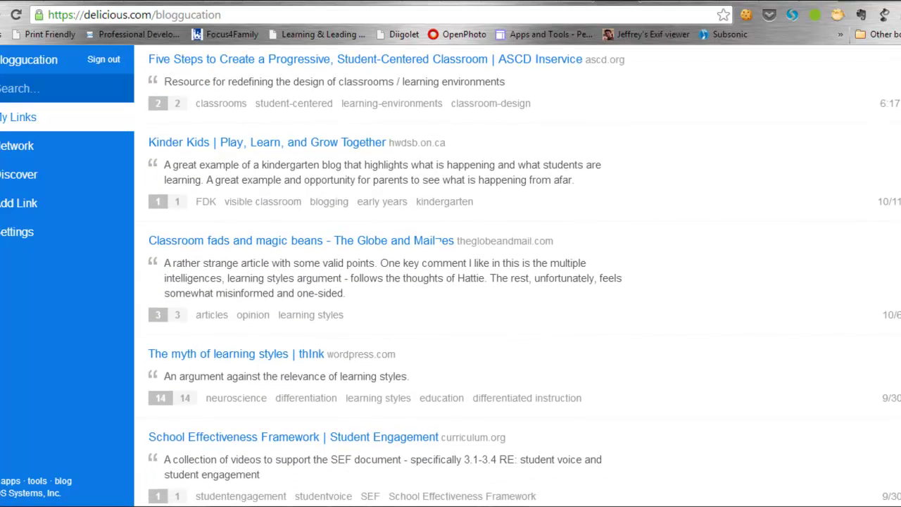
scroll(525, 276, "down", 2)
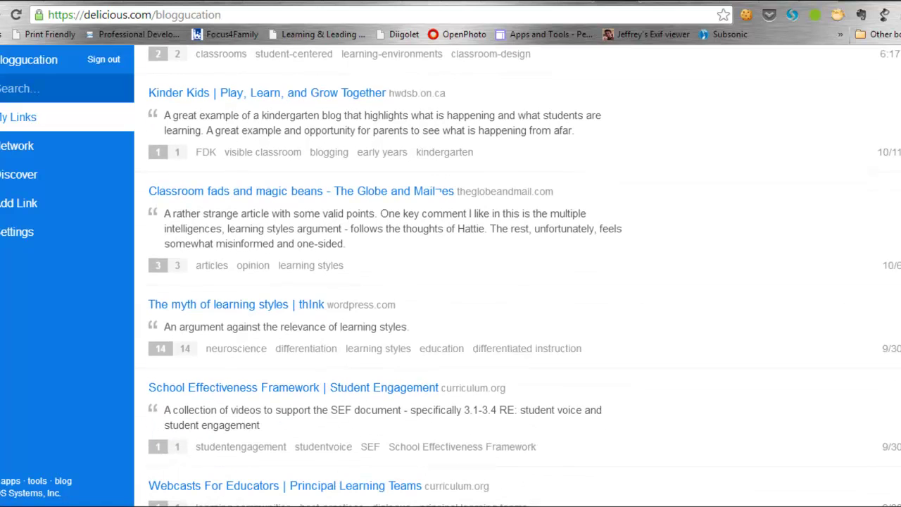
mouse_move(778, 205)
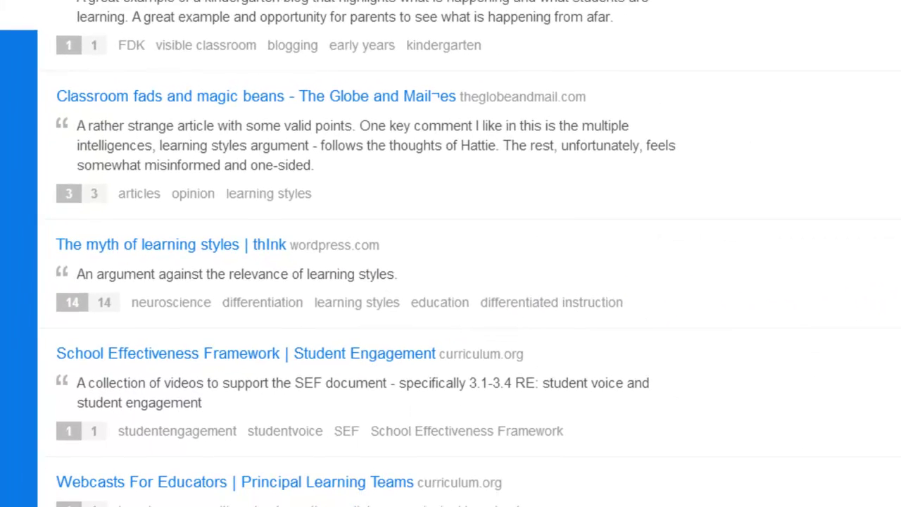
scroll(366, 253, "down", 5)
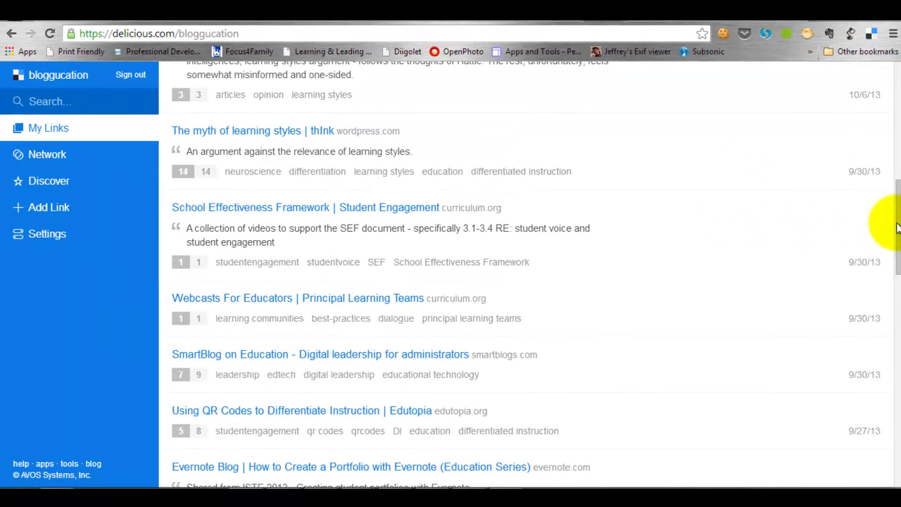
scroll(897, 225, "up", 1)
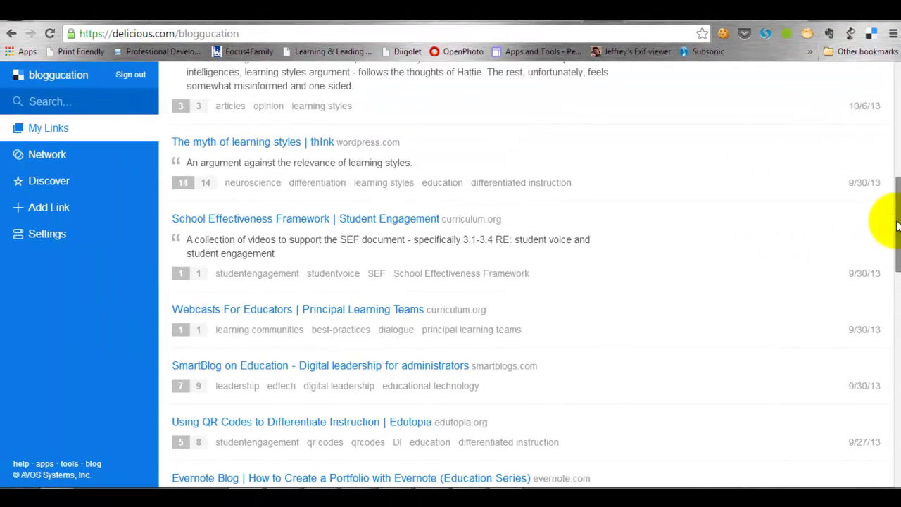
left_click_drag(896, 225, 872, 99)
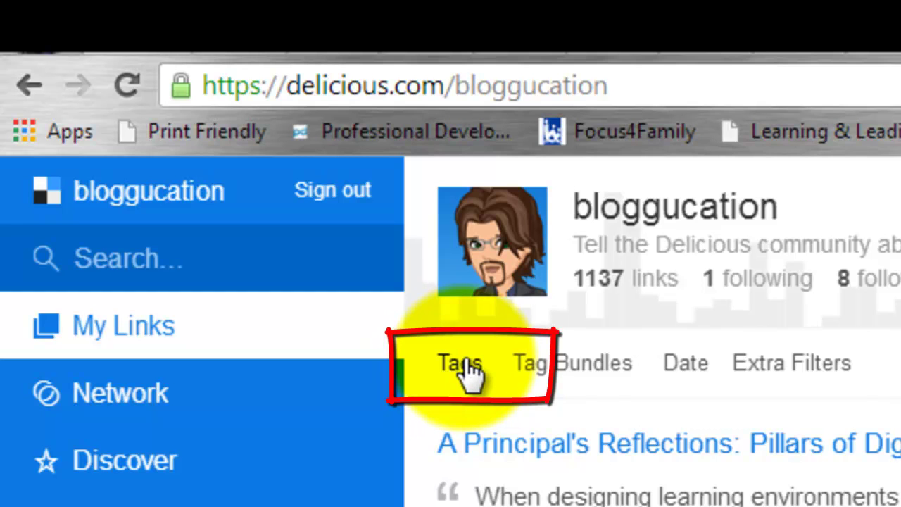
Display the complete set of tags above the saved links and look through it
left_click(461, 364)
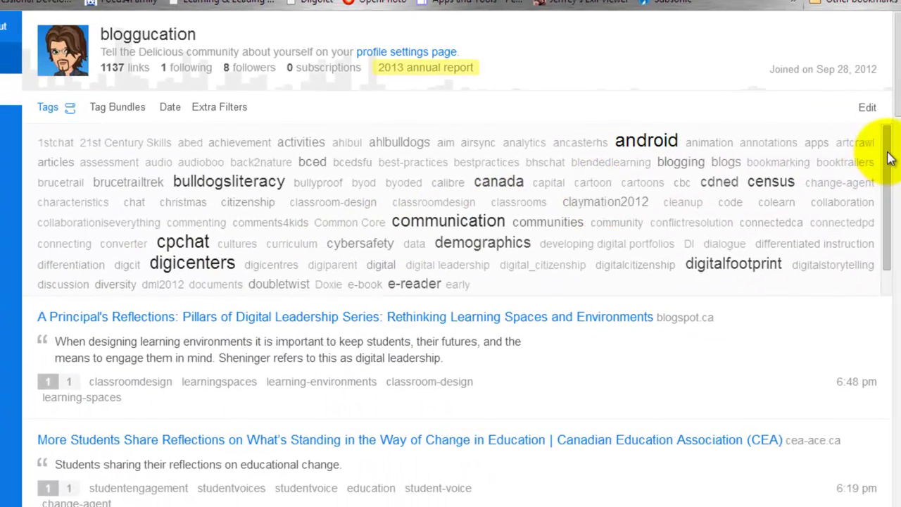
left_click_drag(888, 155, 890, 195)
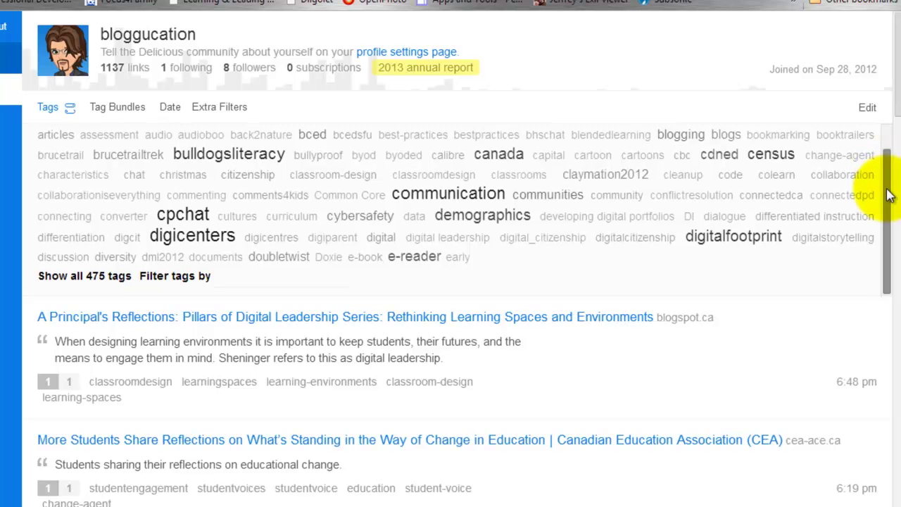
left_click(86, 278)
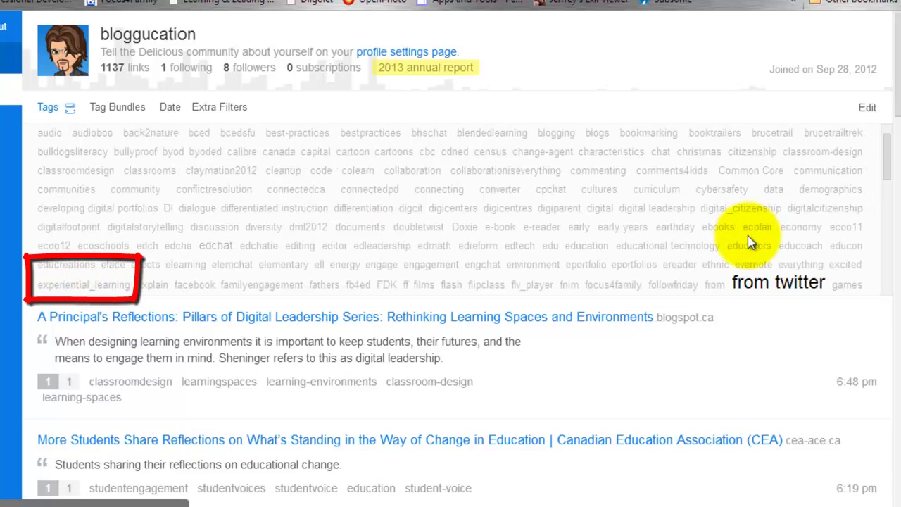
left_click_drag(887, 171, 881, 145)
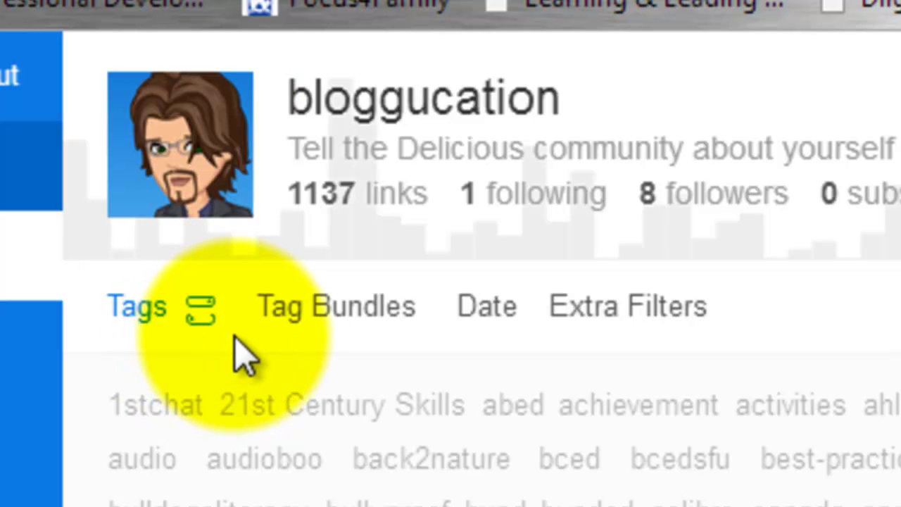
Open the tag editing dialog for the saved links
left_click(201, 311)
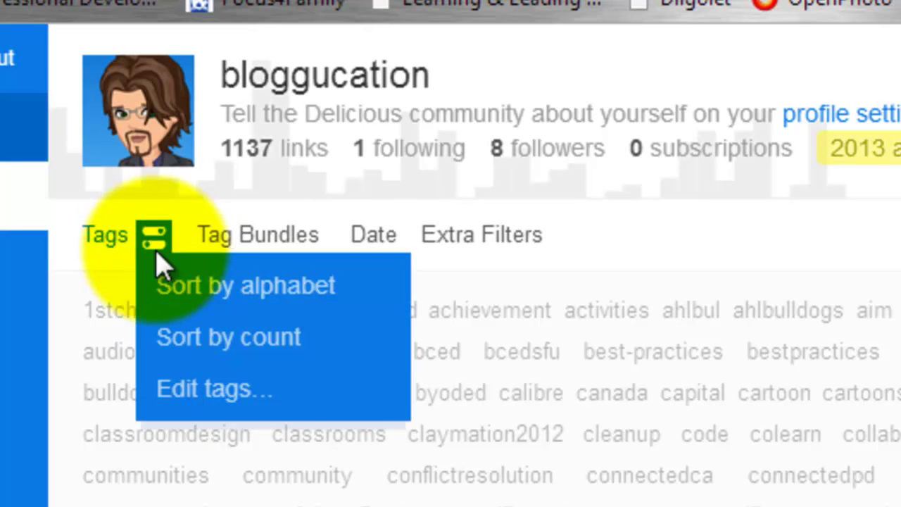
left_click(217, 387)
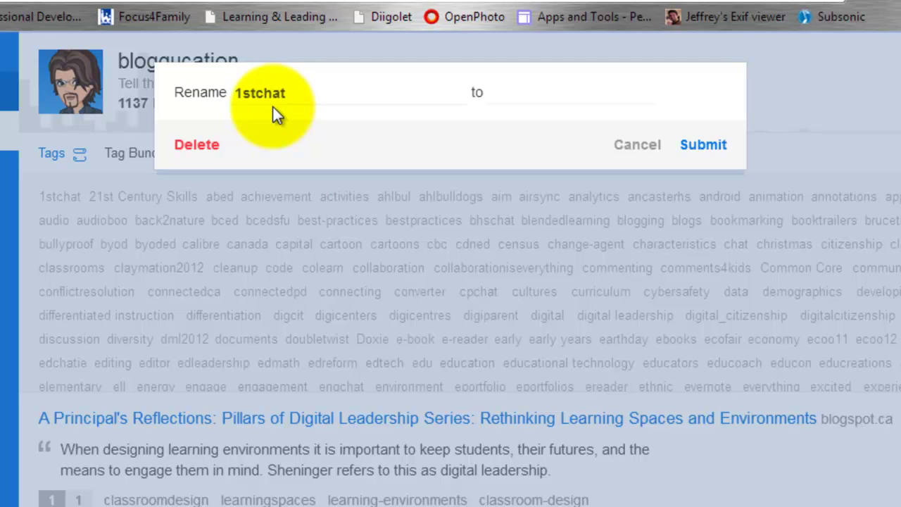
left_click(352, 95)
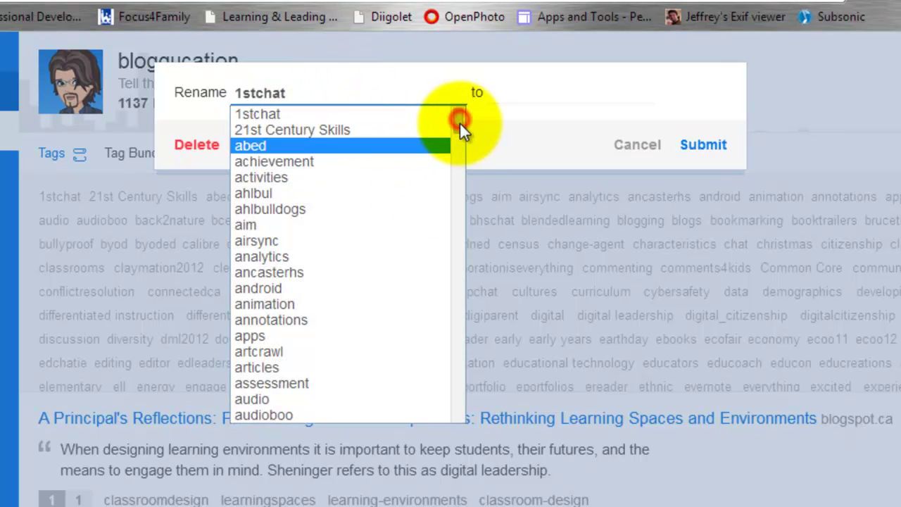
left_click(453, 161)
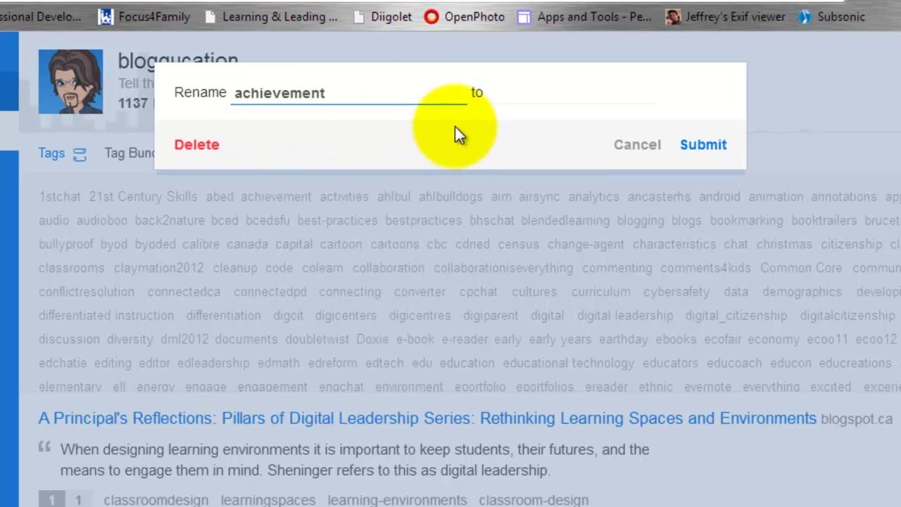
left_click(360, 97)
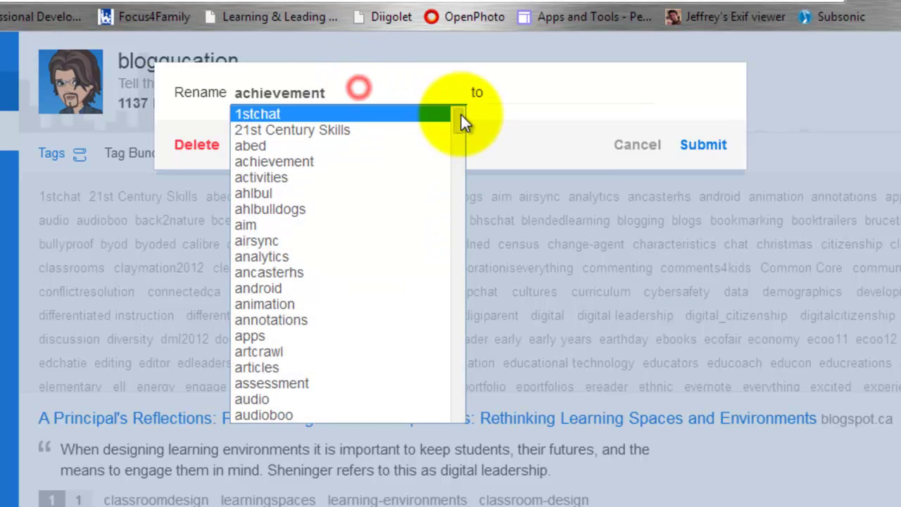
left_click(457, 166)
Rename the tag "learning styles" to "learning-styles" and submit the change
left_click(321, 91)
scroll(364, 176, "down", 11)
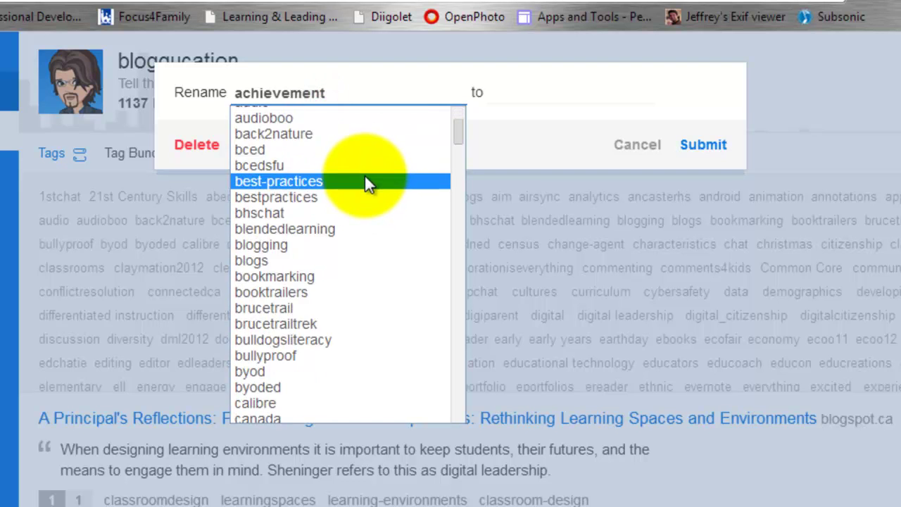
scroll(365, 176, "down", 4)
scroll(364, 176, "down", 15)
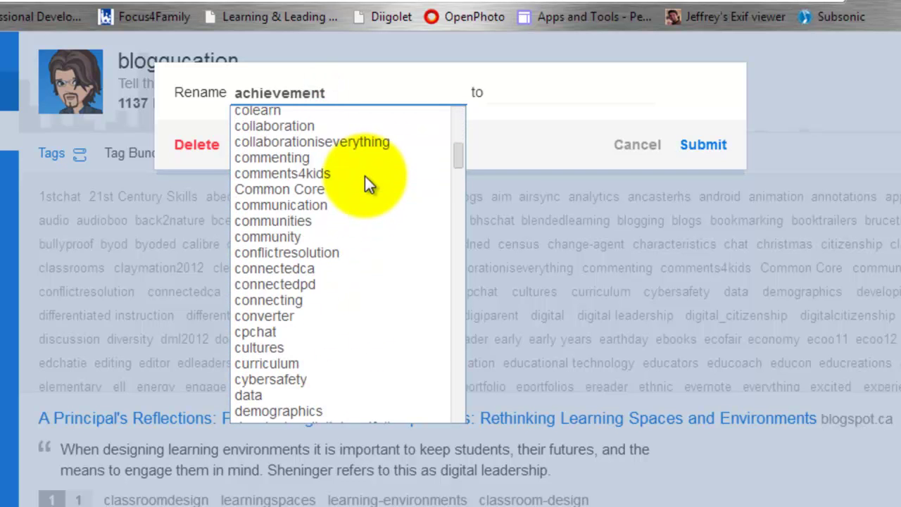
scroll(362, 171, "down", 19)
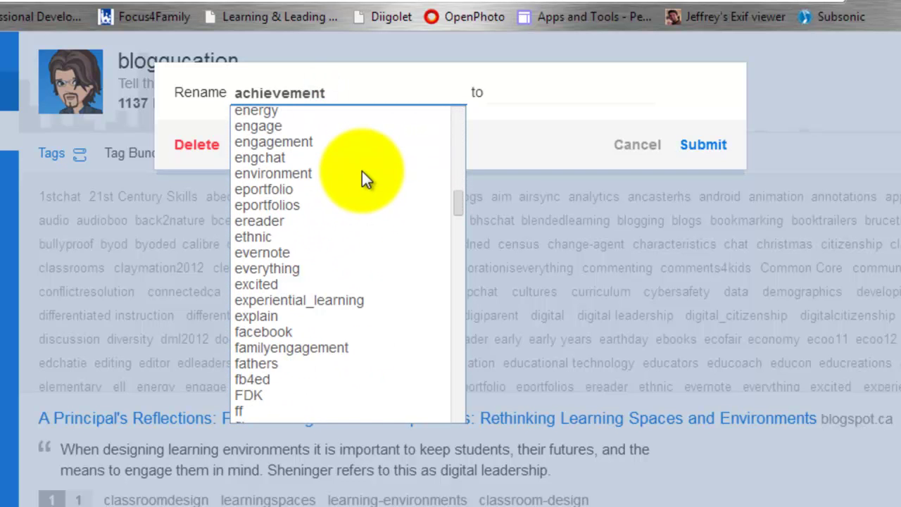
scroll(362, 171, "down", 19)
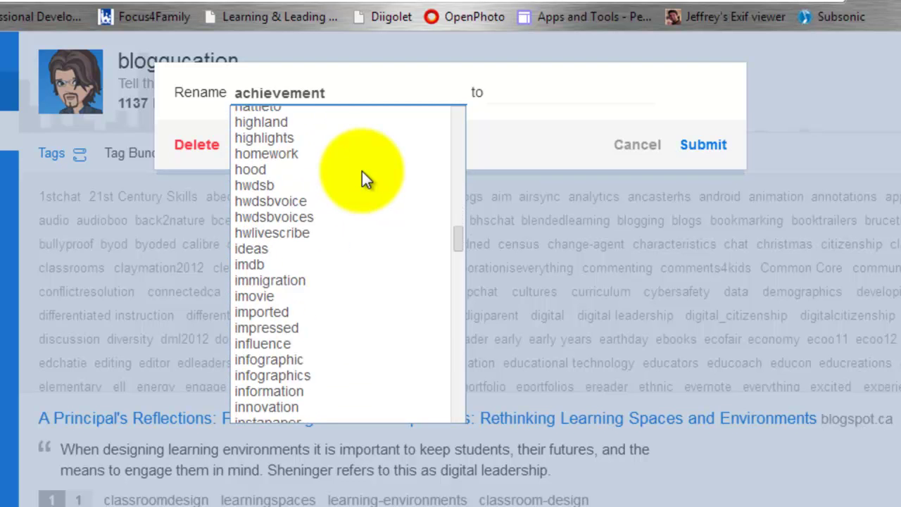
scroll(361, 171, "down", 4)
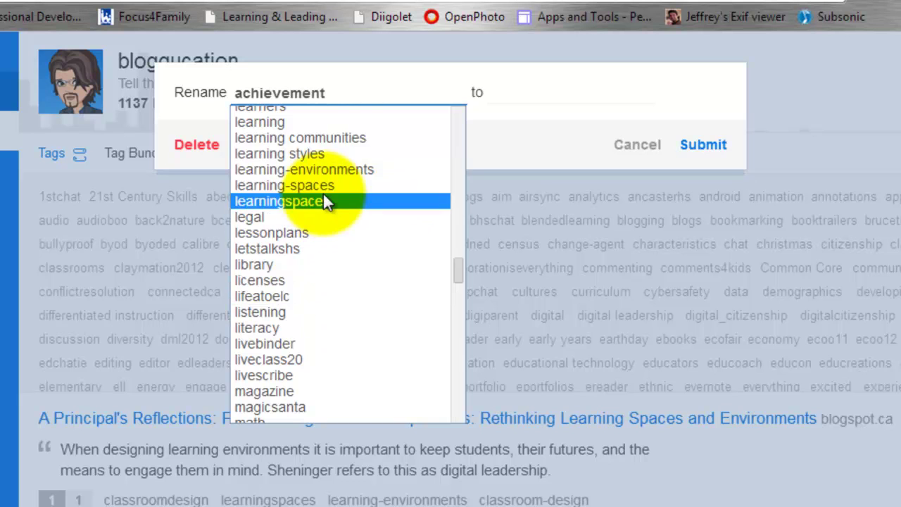
left_click(294, 151)
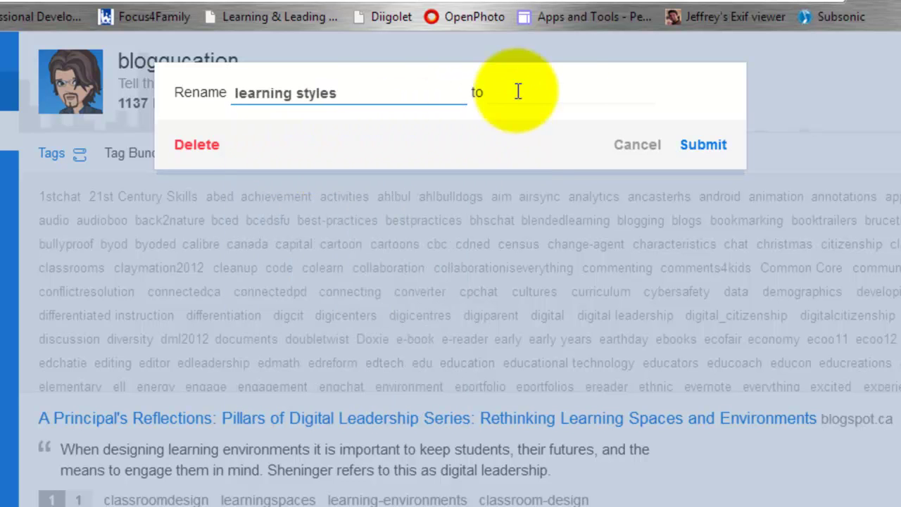
left_click(549, 90)
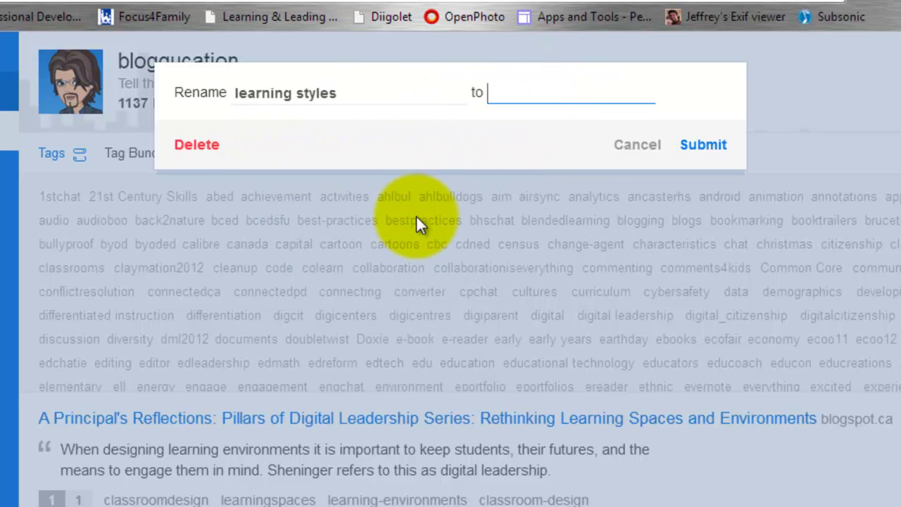
type("learning")
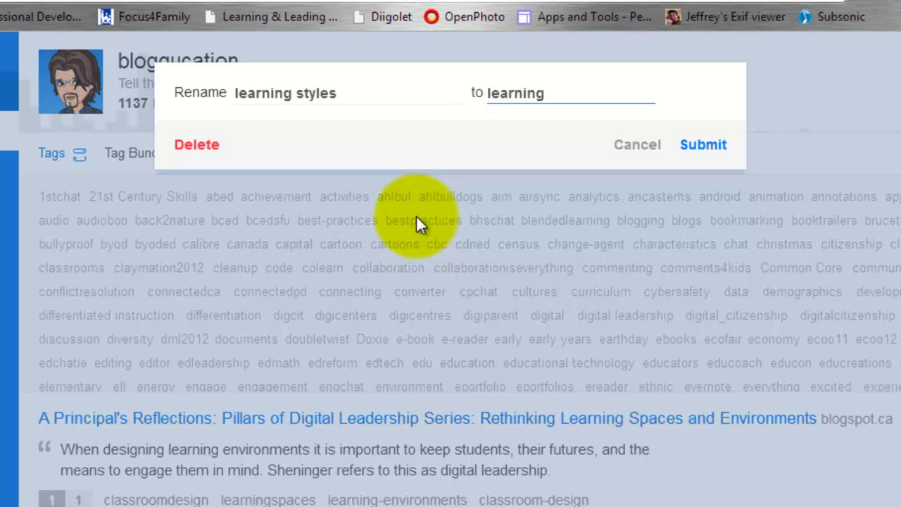
type("-styles")
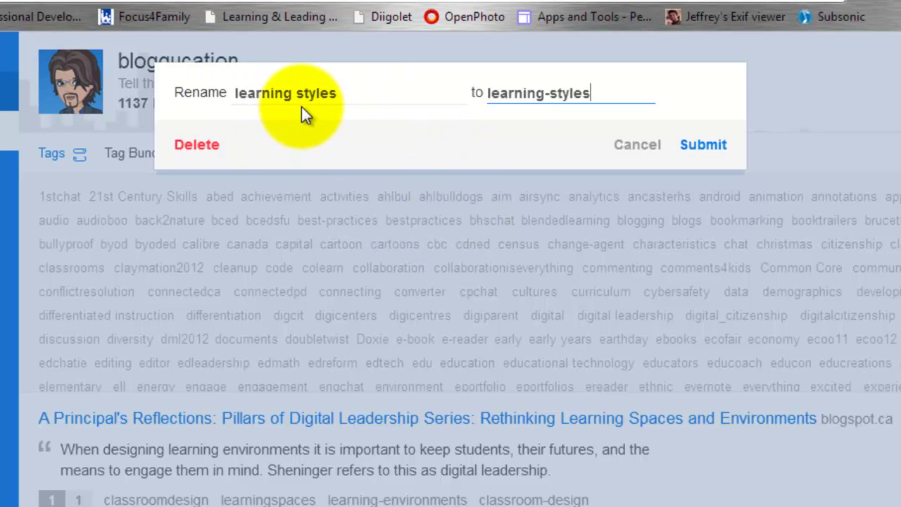
left_click(709, 150)
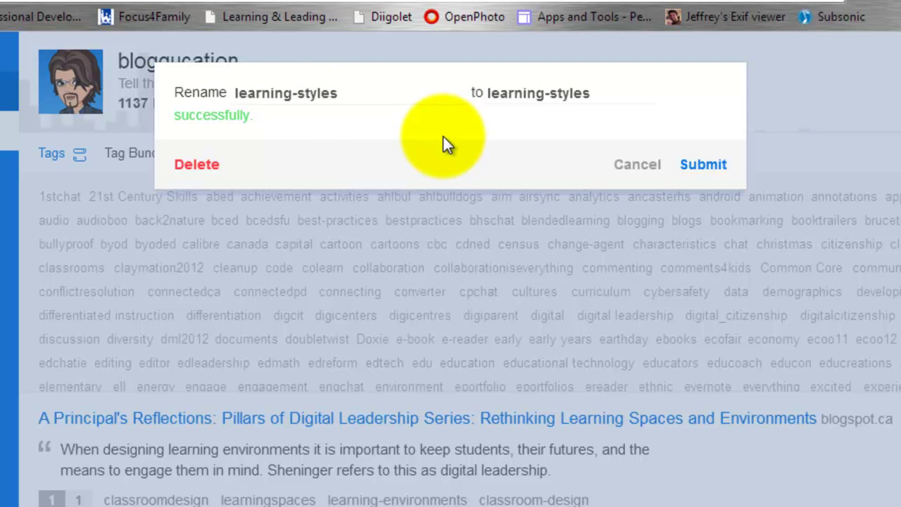
Rename the tag "learning communities" to "learning-communities" and submit the change
left_click(387, 89)
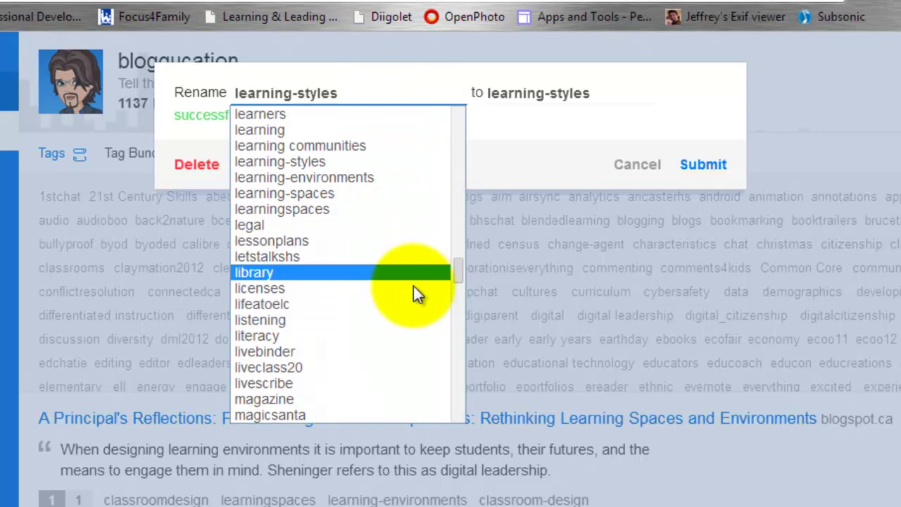
left_click(303, 143)
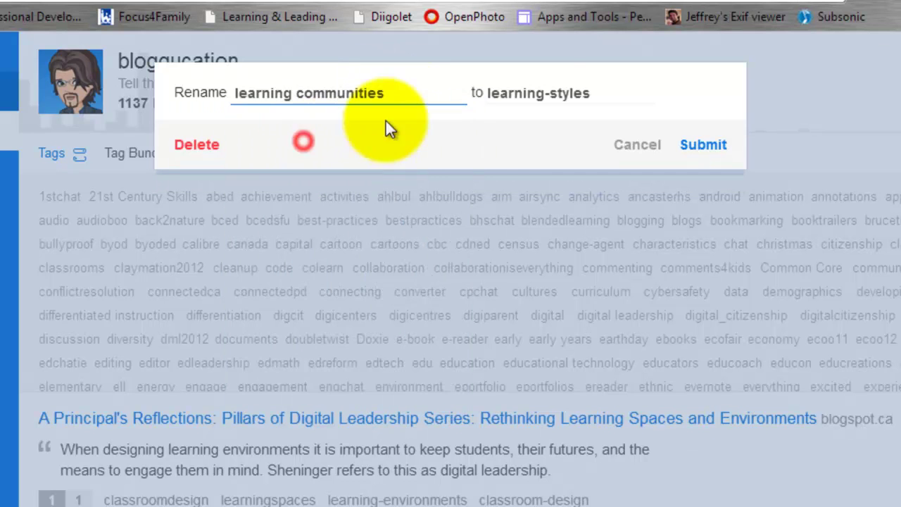
left_click(609, 88)
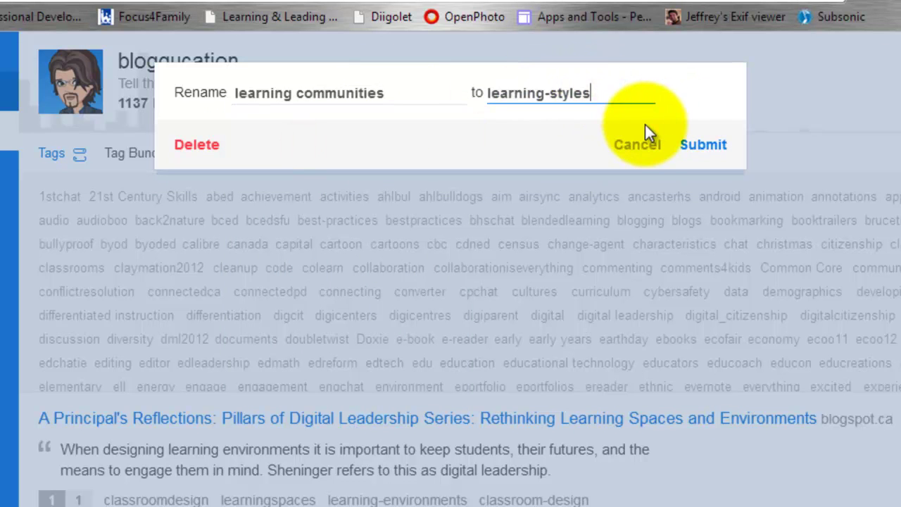
key("BackSpace")
key("BackSpace")
key("BackSpace")
key("BackSpace")
key("BackSpace")
key("BackSpace")
key("BackSpace")
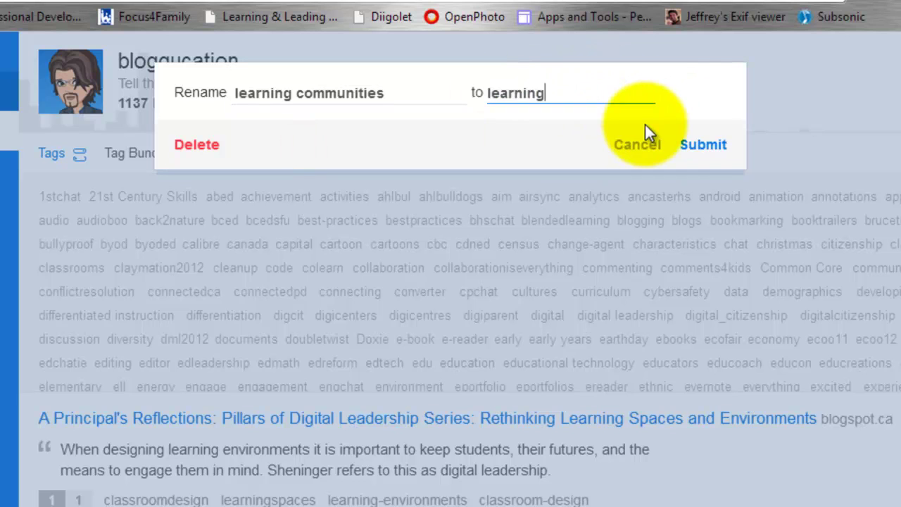
type("-communiutie")
key("BackSpace")
key("BackSpace")
key("BackSpace")
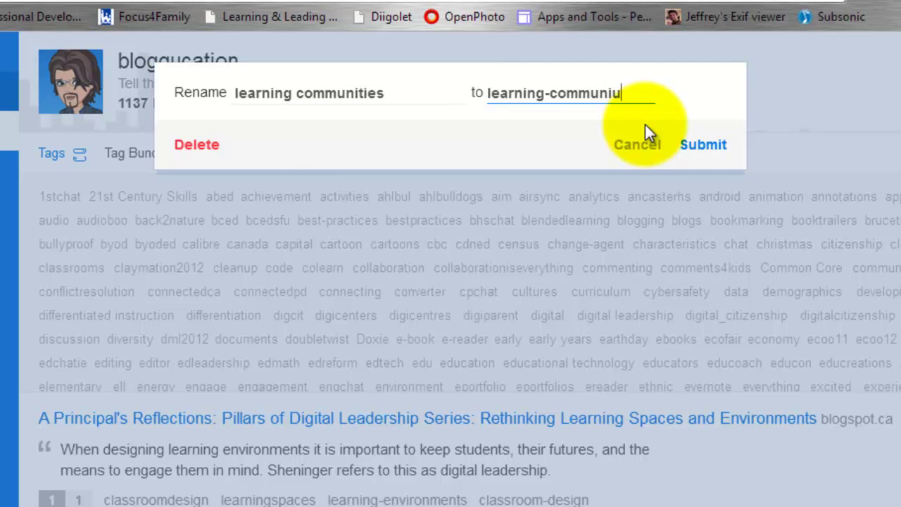
key("BackSpace")
type("ties")
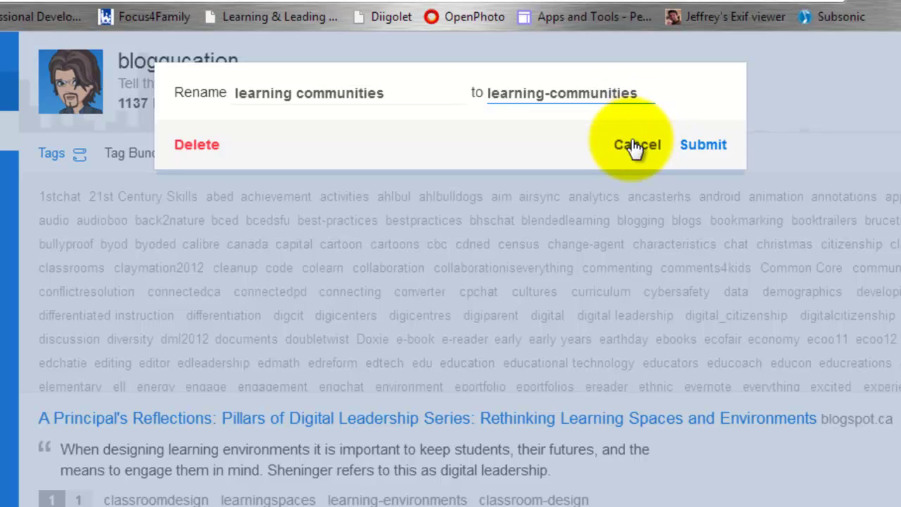
left_click(716, 145)
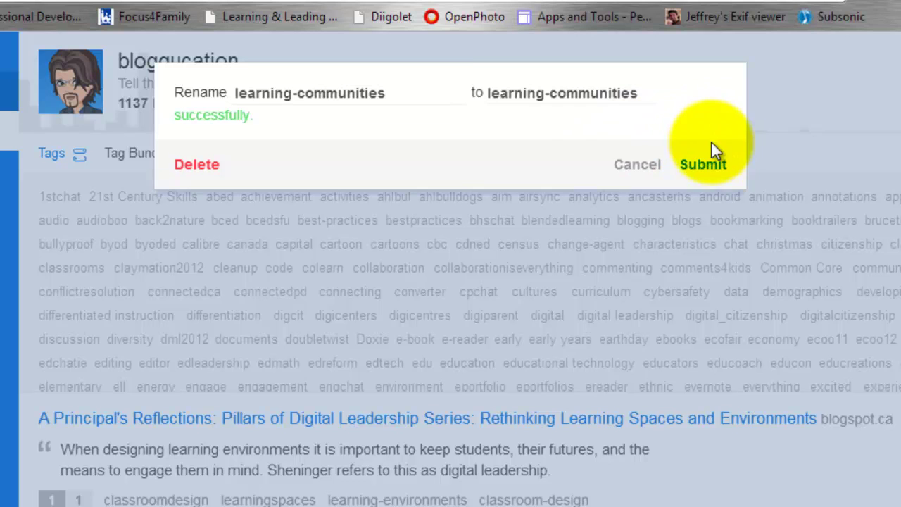
Look through the list of tags available for renaming, from the learning tags onward, for other tags that need cleaning up
left_click(412, 89)
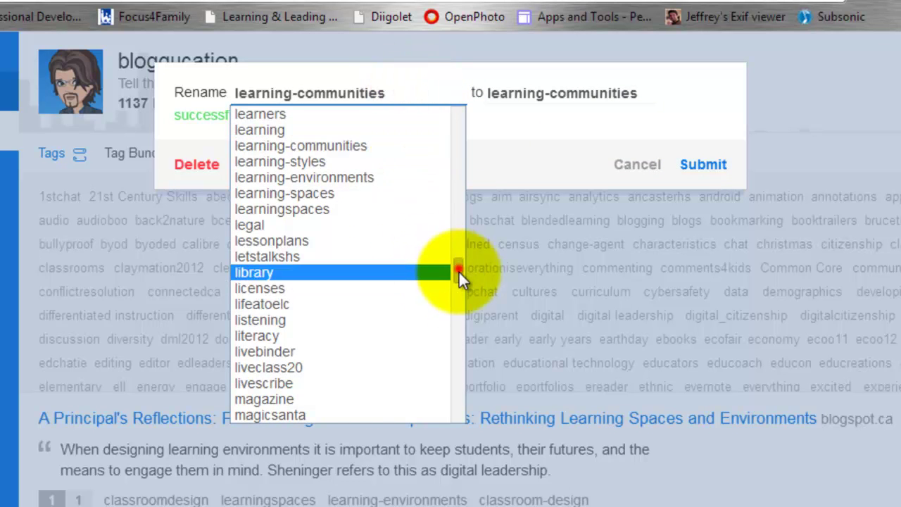
left_click(454, 320)
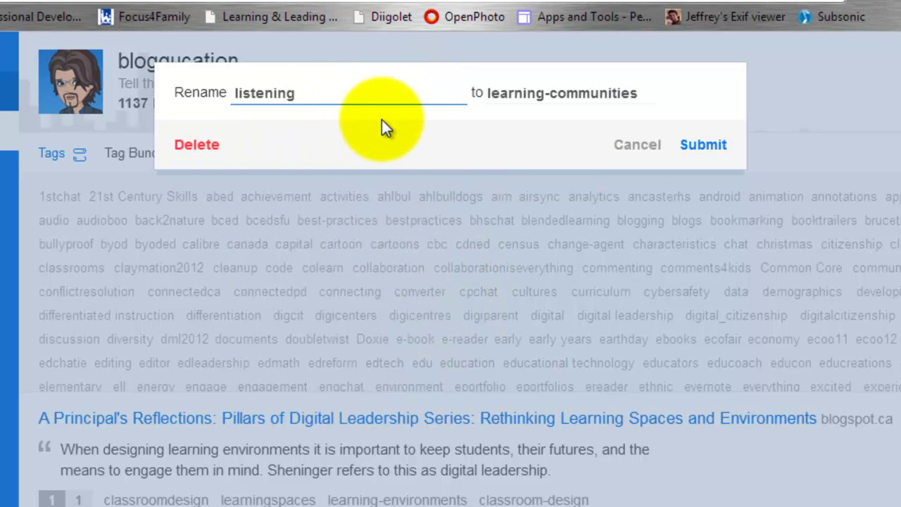
left_click(359, 97)
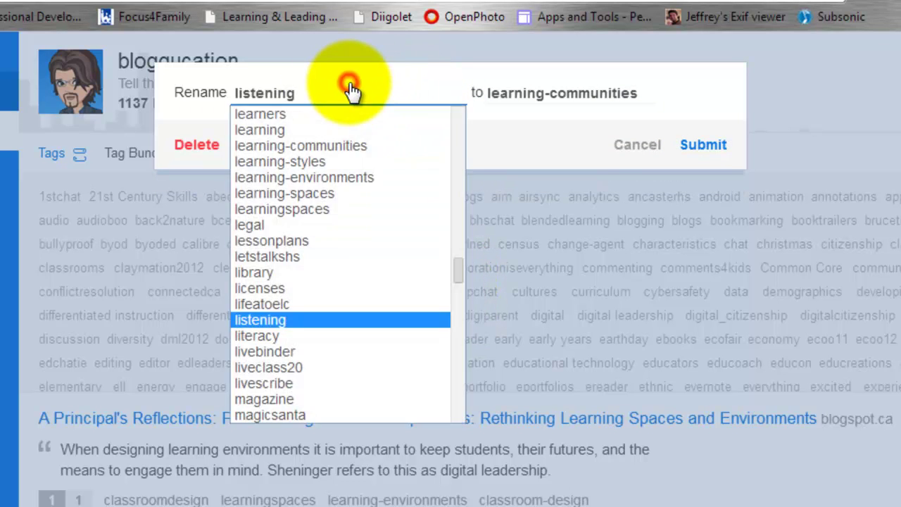
left_click(459, 263)
left_click(444, 193)
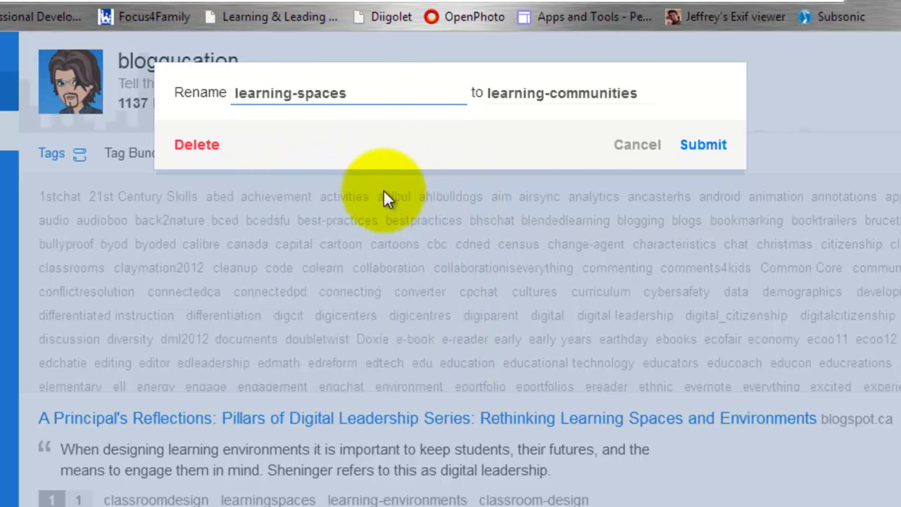
left_click(351, 90)
scroll(374, 227, "down", 3)
scroll(373, 226, "down", 20)
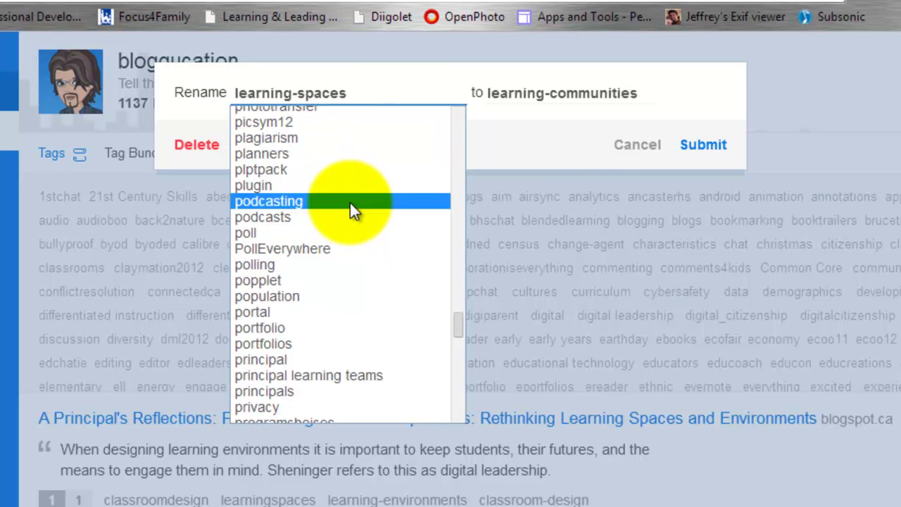
scroll(350, 203, "down", 10)
scroll(349, 202, "up", 5)
scroll(350, 202, "up", 20)
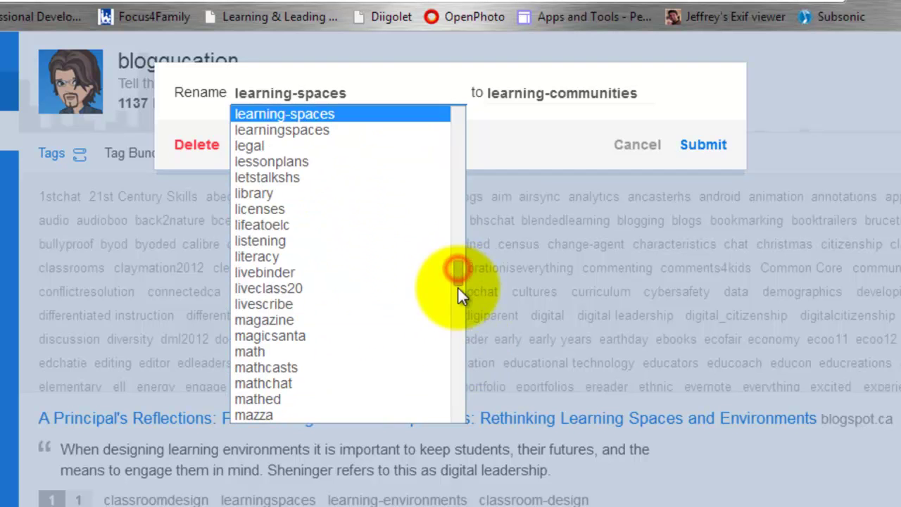
left_click(360, 232)
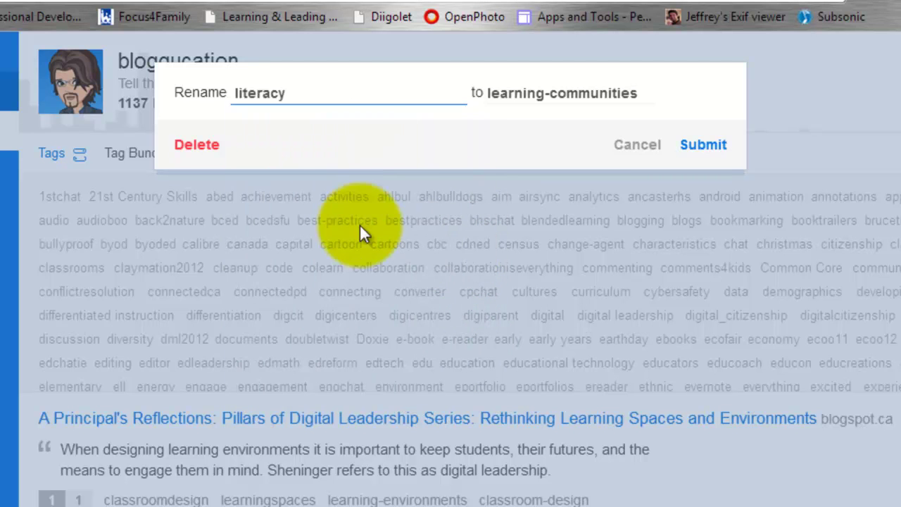
Review the learning-related entries in the rename list, including "learning-spaces" and "learningspaces", and close the tag editing dialog without submitting
left_click(309, 79)
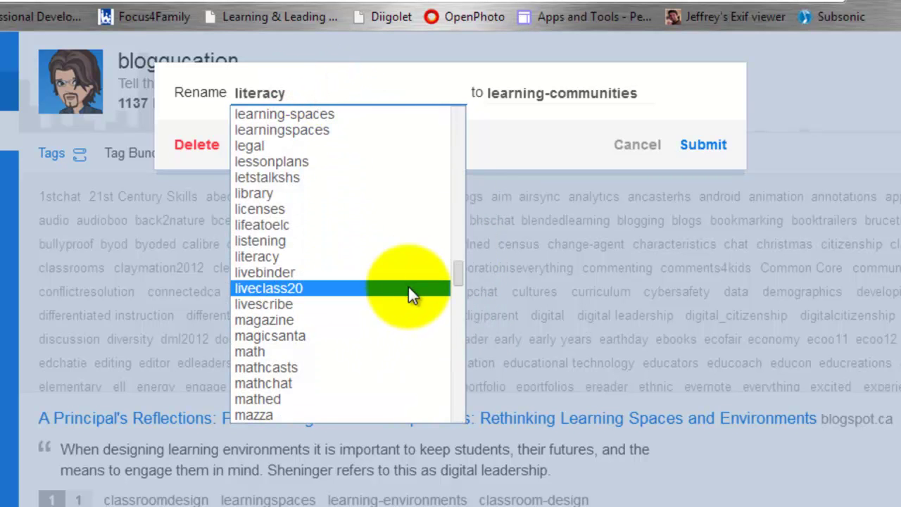
scroll(408, 264, "down", 6)
scroll(389, 255, "up", 4)
scroll(381, 250, "up", 6)
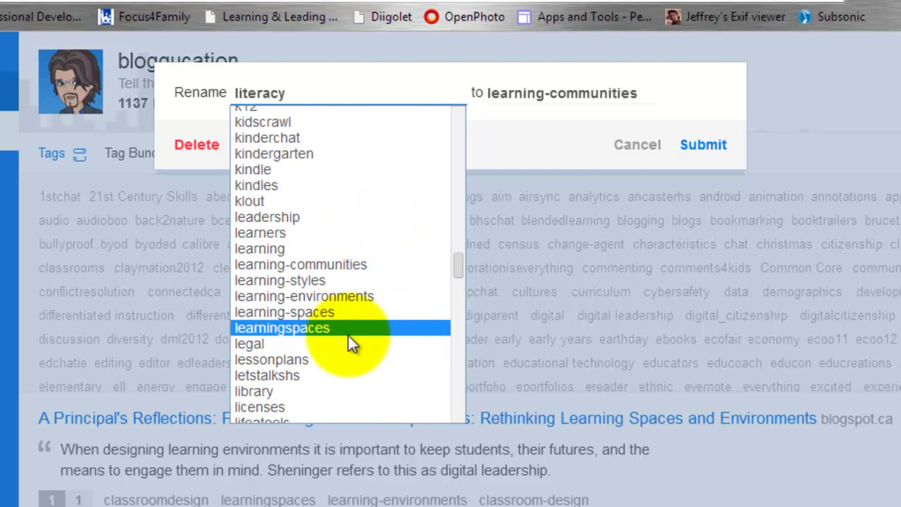
left_click(537, 142)
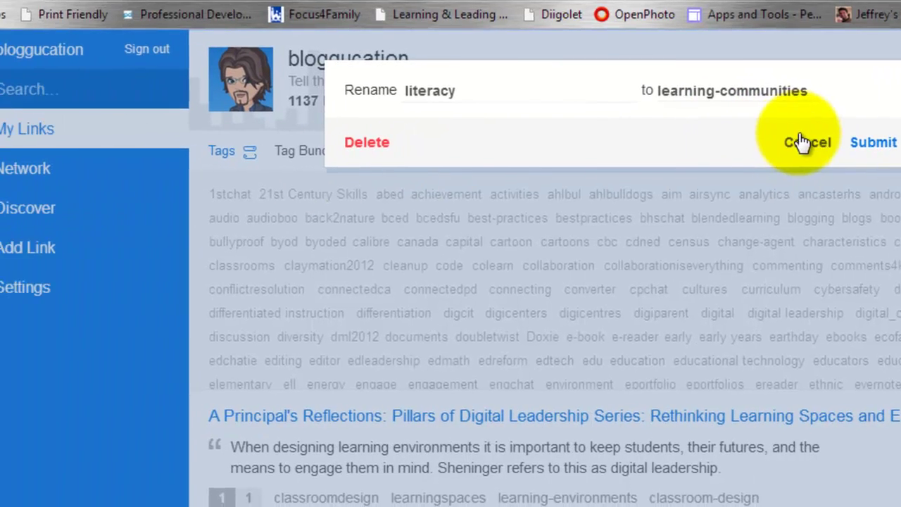
left_click(637, 144)
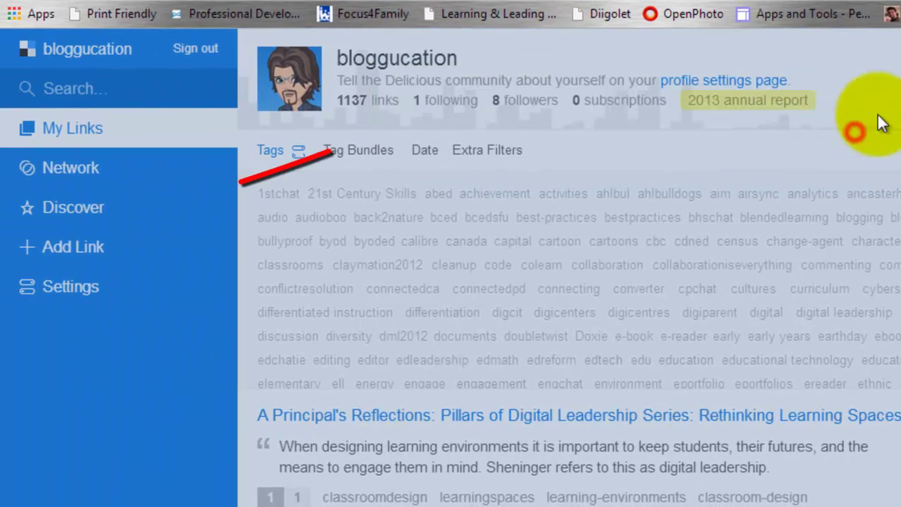